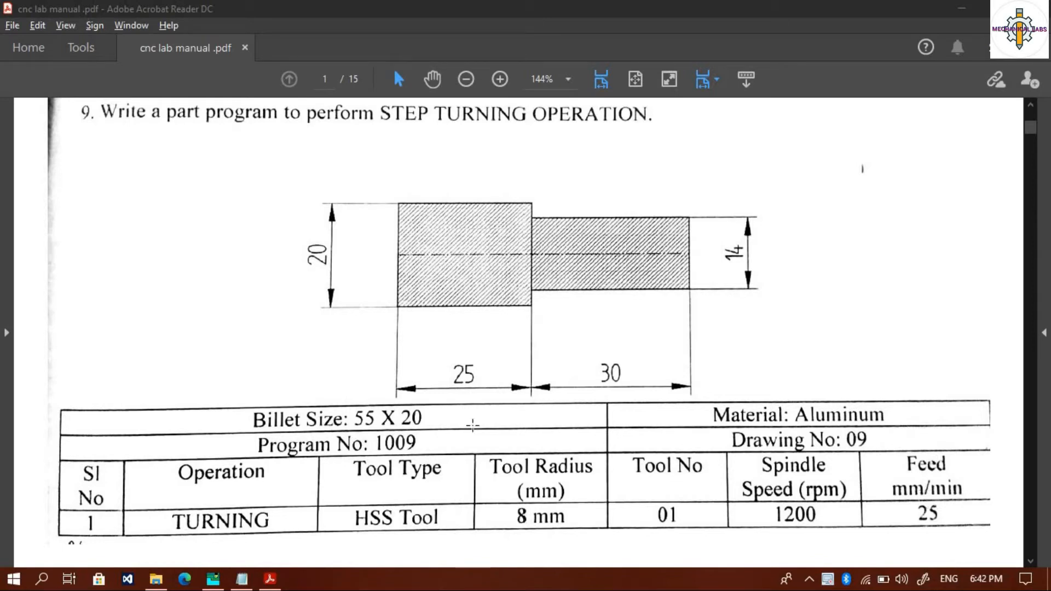
Bring the CNC lab manual with the step turning exercise to the front
left_click(472, 423)
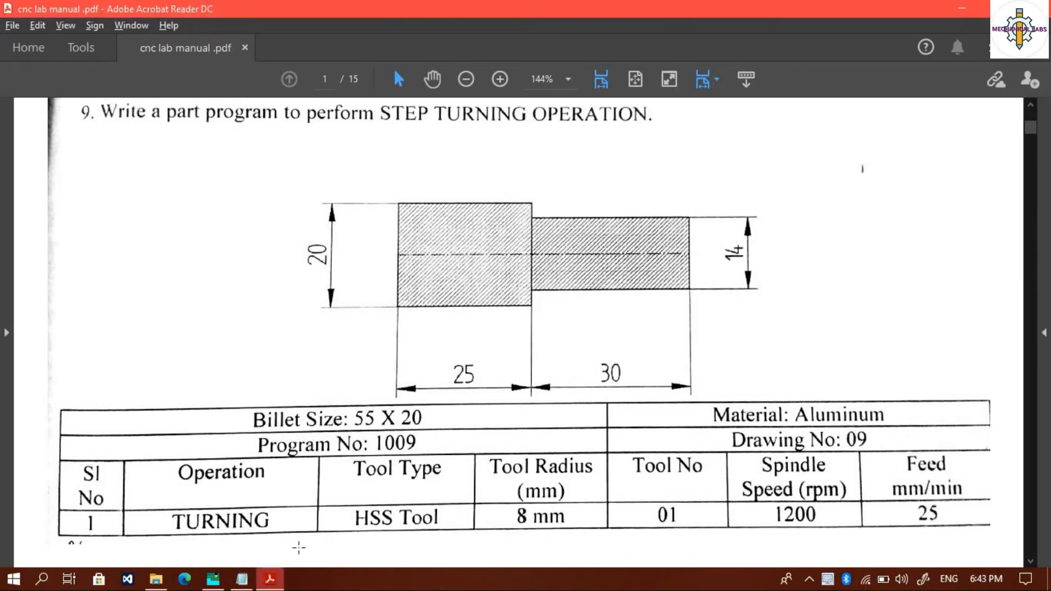
Paste the step turning G-code program into the seeNC Turn editor
left_click(213, 580)
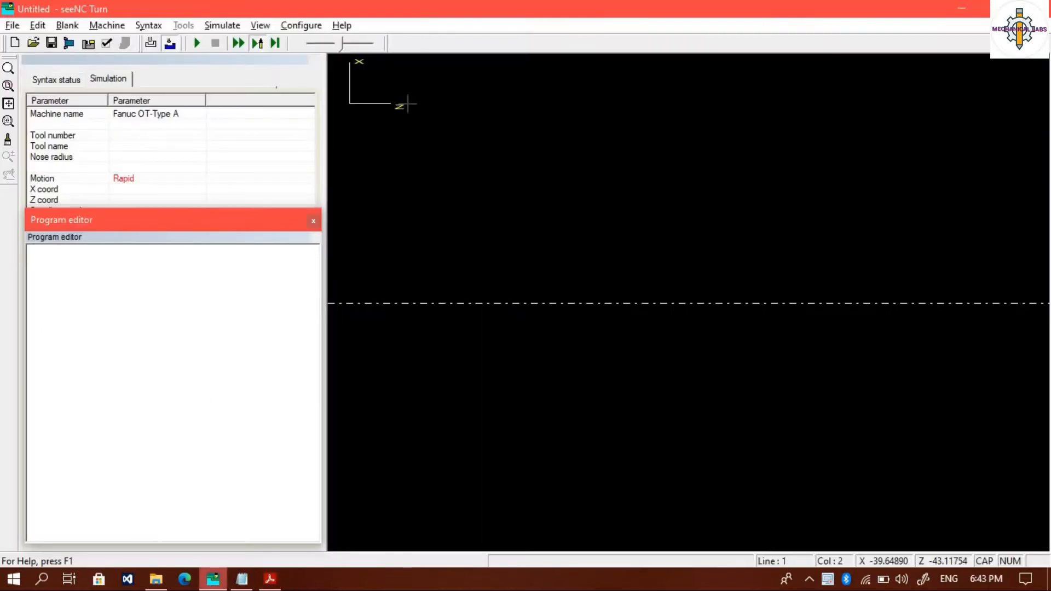
left_click(78, 250)
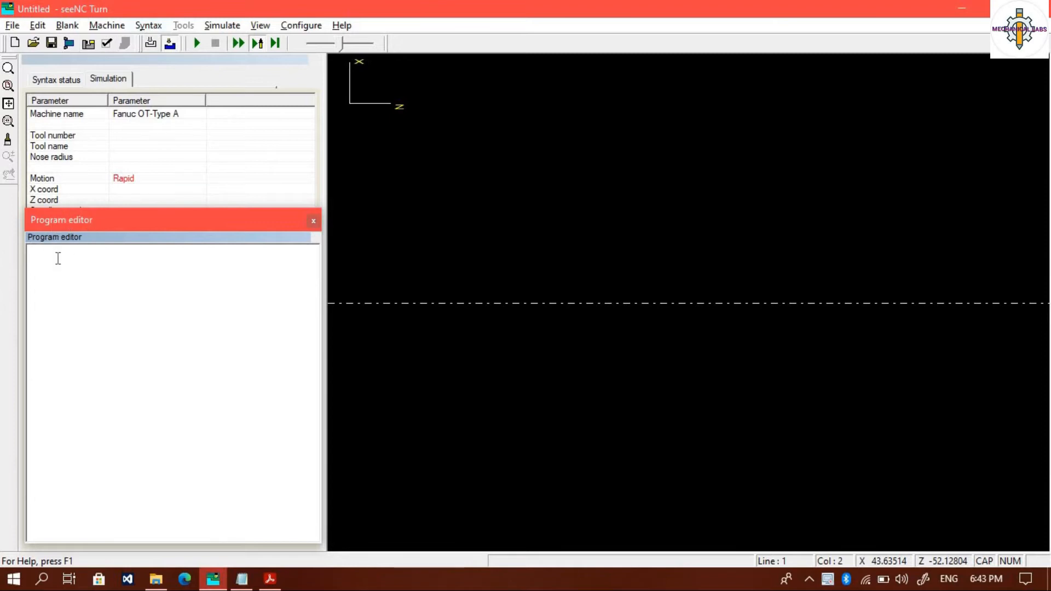
type("O1234 G28 G21 M06 T0101 M03 S1200 G00 X22 Z2 G01 X19 Z2 F25 Z-30 G00 X22 Z2 G01 X18 Z-30 G00 X19 Z2 G01 X17 Z-30 G00 X18 Z2 G28 M05 M30")
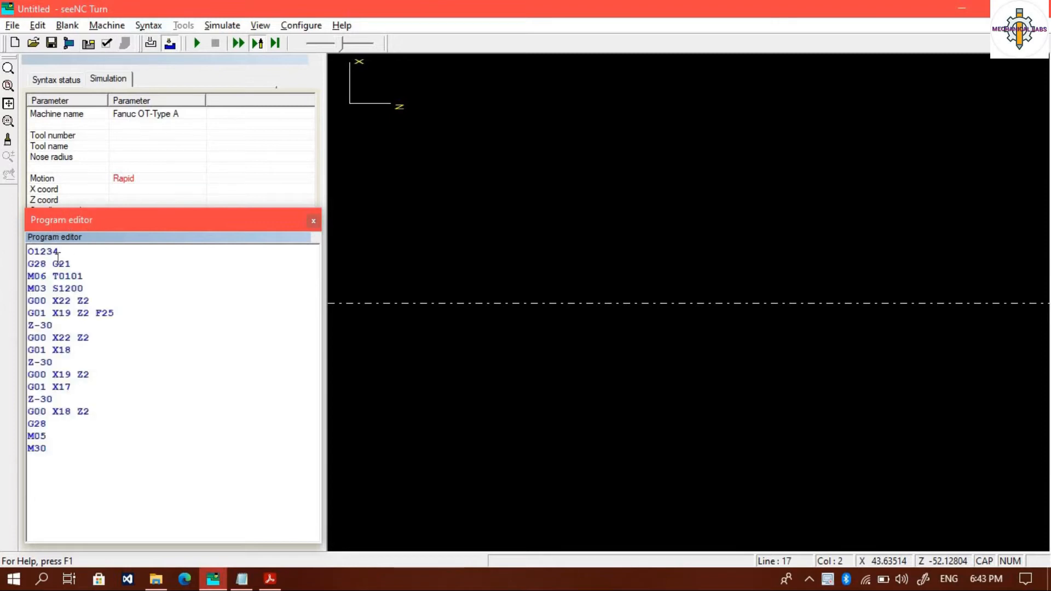
left_click(33, 264)
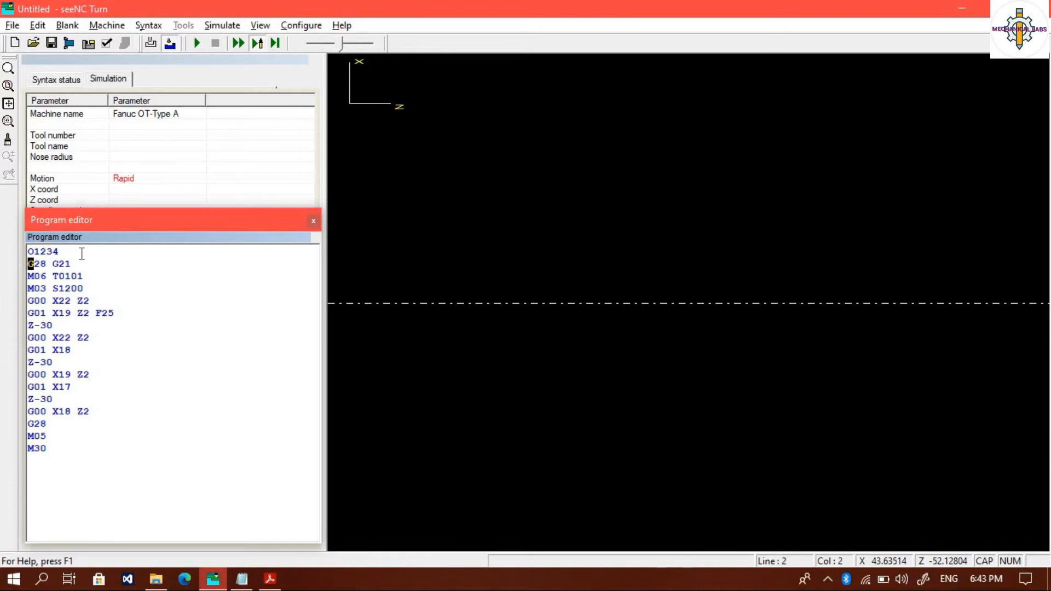
left_click(82, 252)
Verify spindle speed S1200 and feed F25 against the lab manual's tooling table
left_click_drag(53, 289, 97, 288)
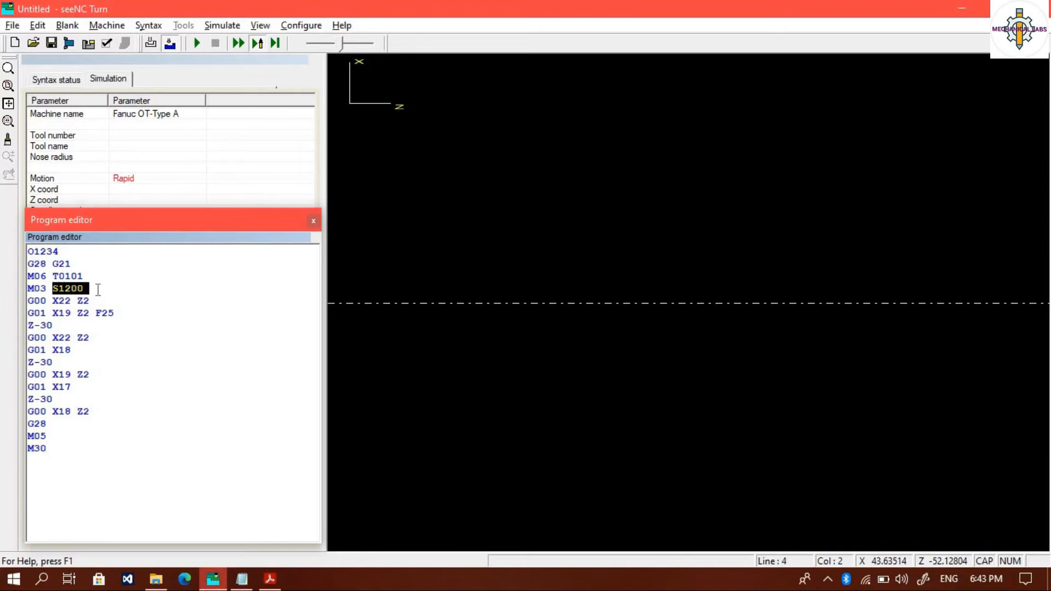
key("alt+Tab")
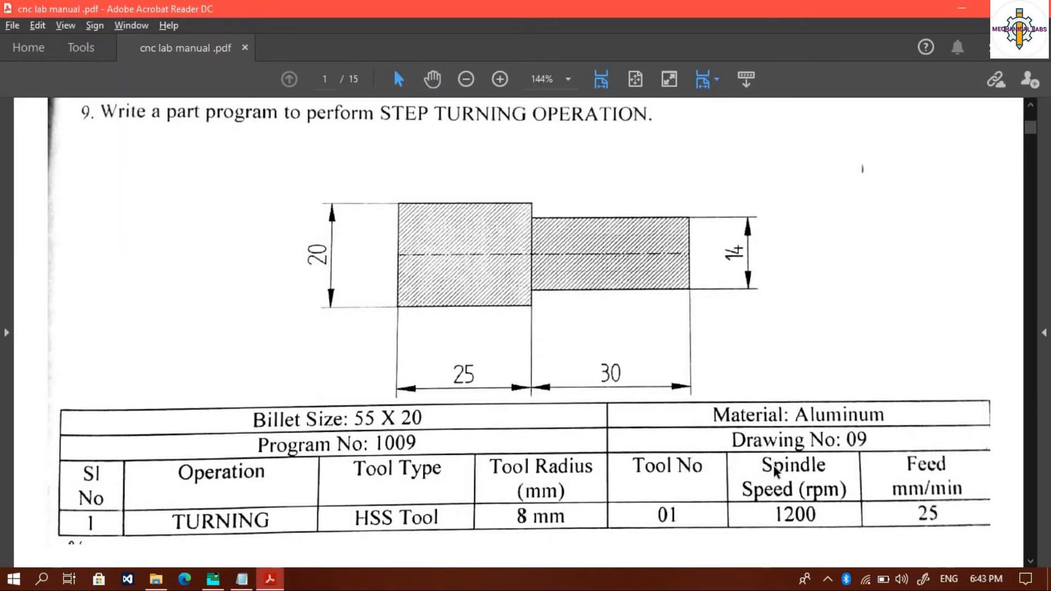
key("alt+Tab")
left_click(72, 312)
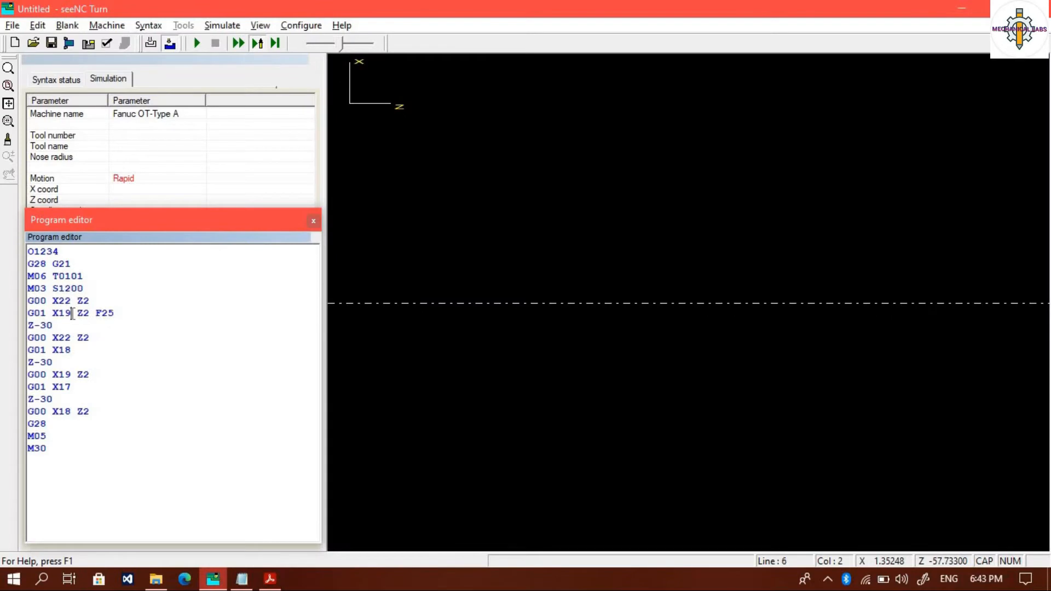
left_click_drag(96, 313, 125, 312)
left_click(124, 311)
key("alt+Tab")
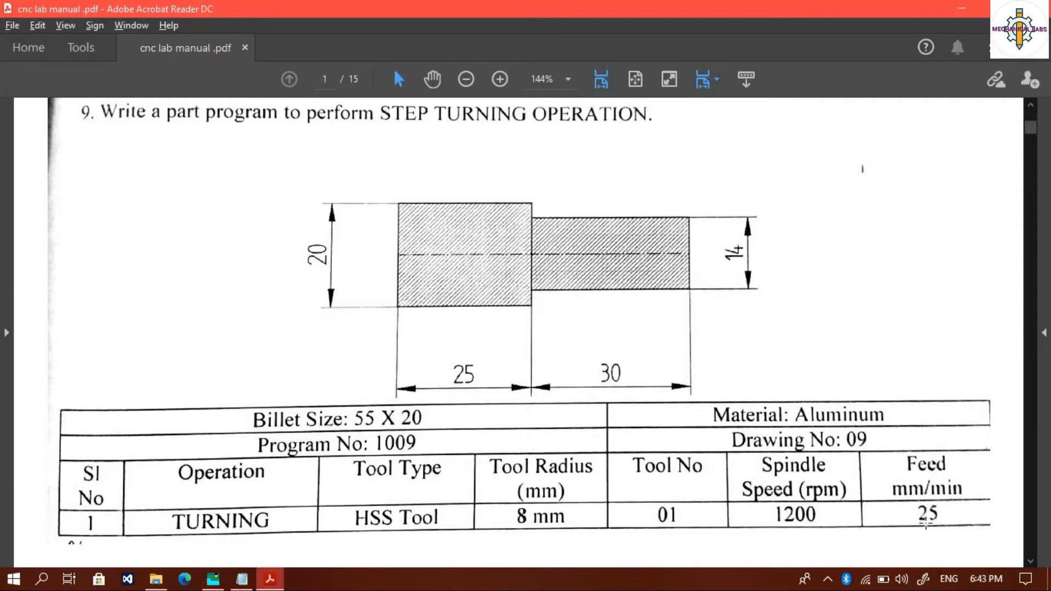
key("alt+Tab")
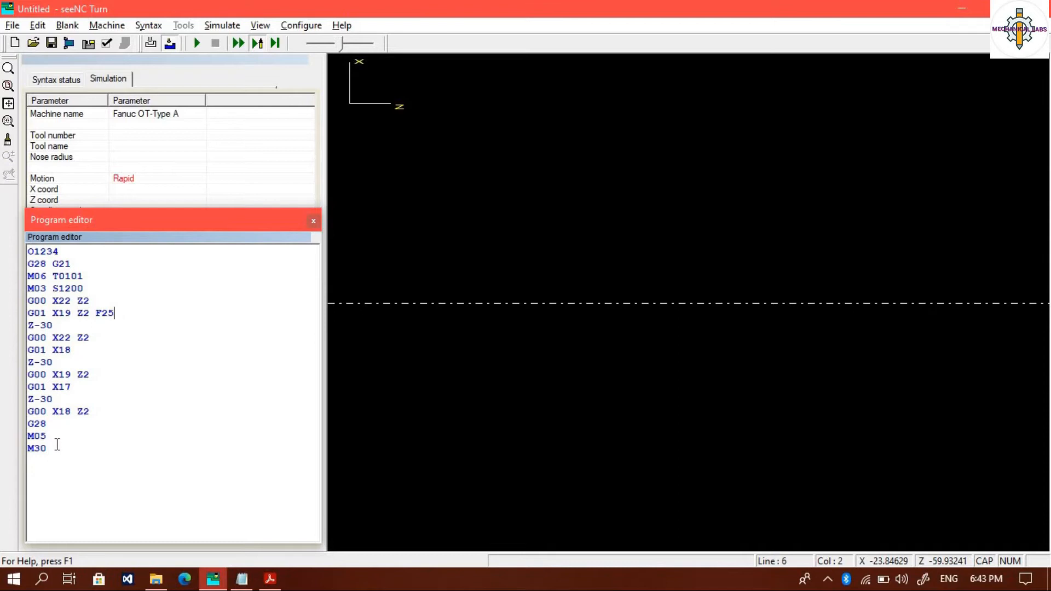
Run the syntax check and list the External turn tools for tool 1
left_click(149, 24)
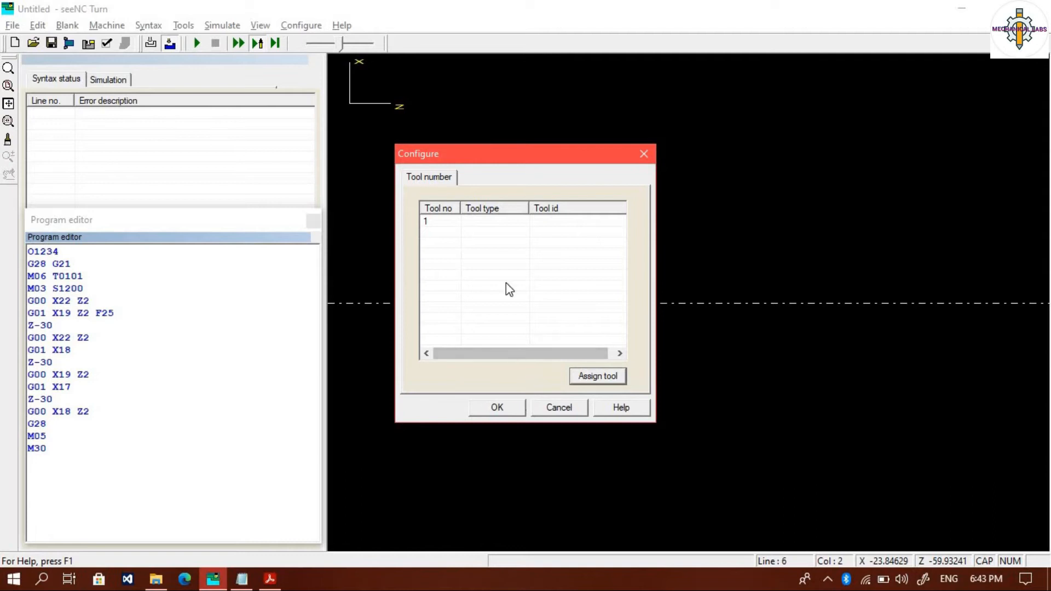
left_click(582, 377)
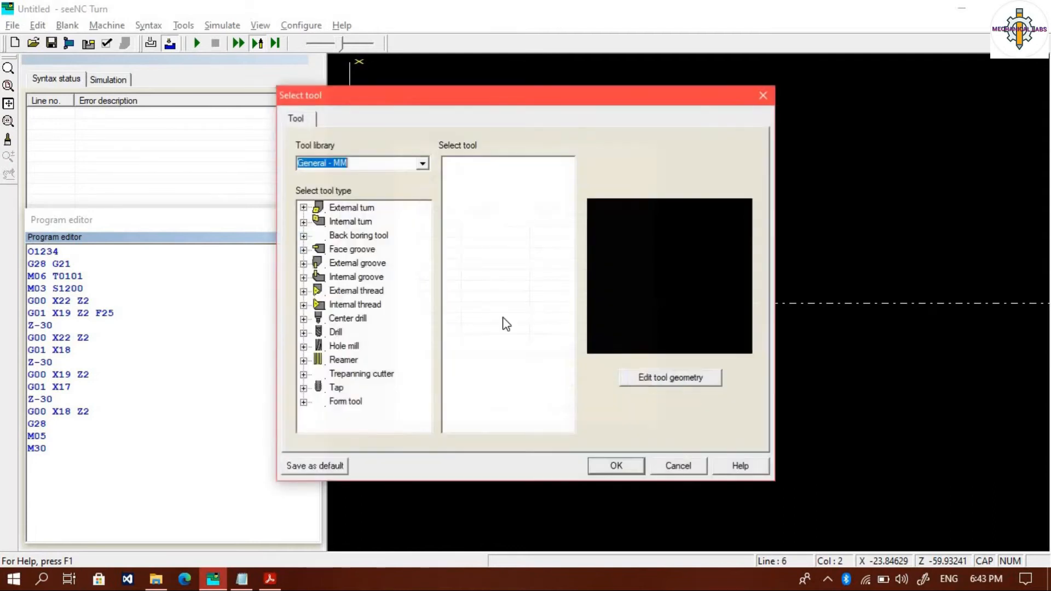
double_click(345, 208)
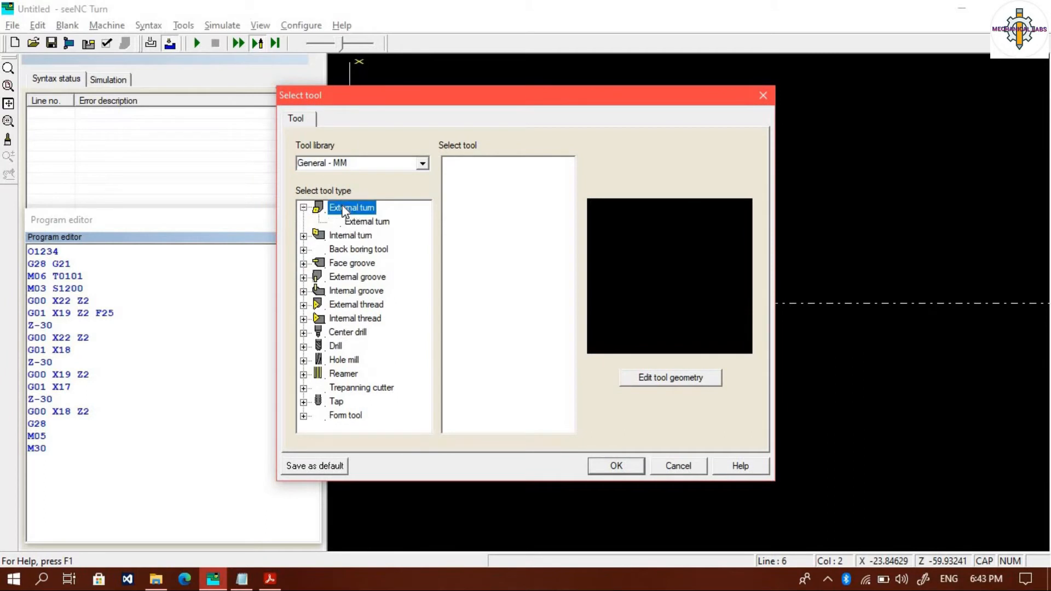
left_click(366, 223)
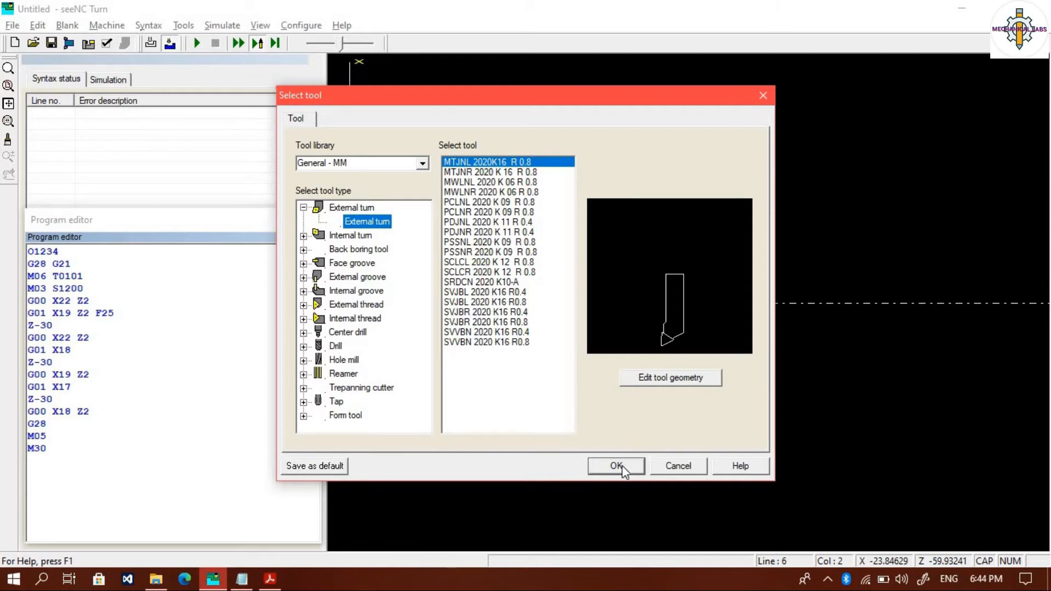
Assign MTJNL 2020K16 R 0.8 as tool 1 after inspecting its geometry
left_click(663, 379)
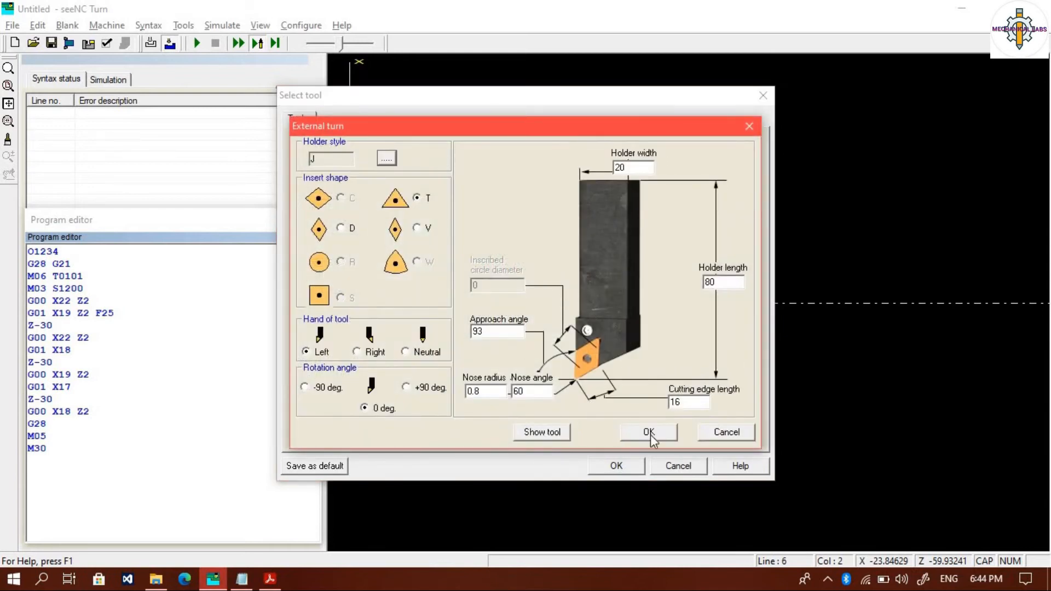
left_click(651, 434)
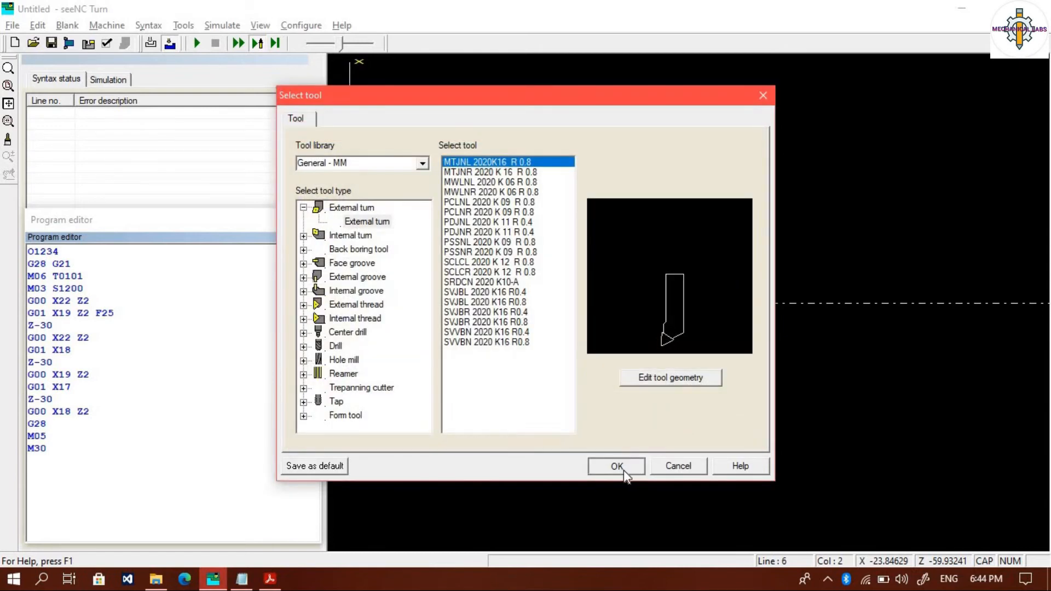
left_click(616, 466)
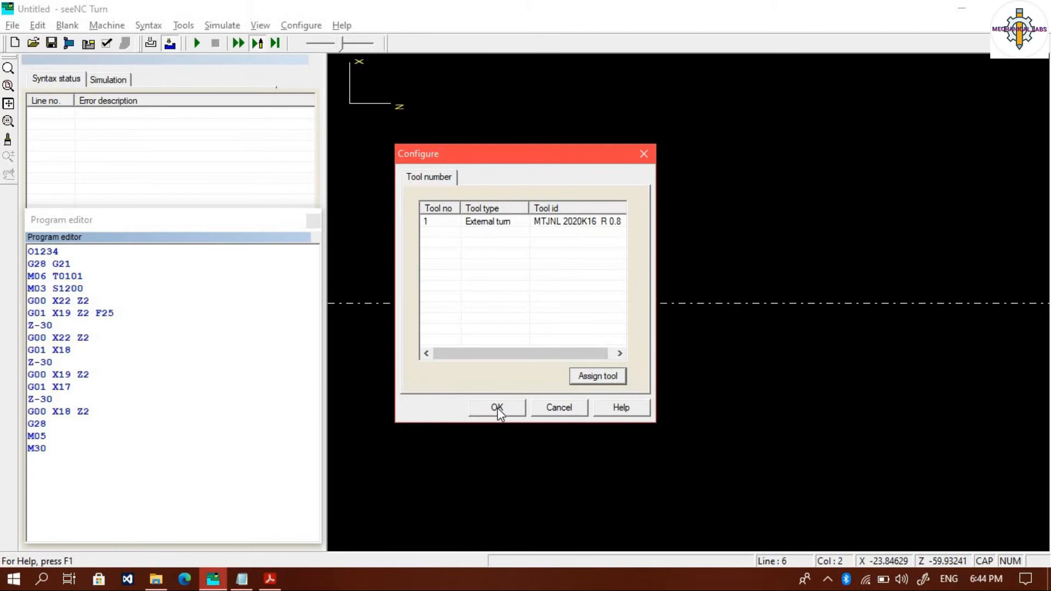
left_click(509, 222)
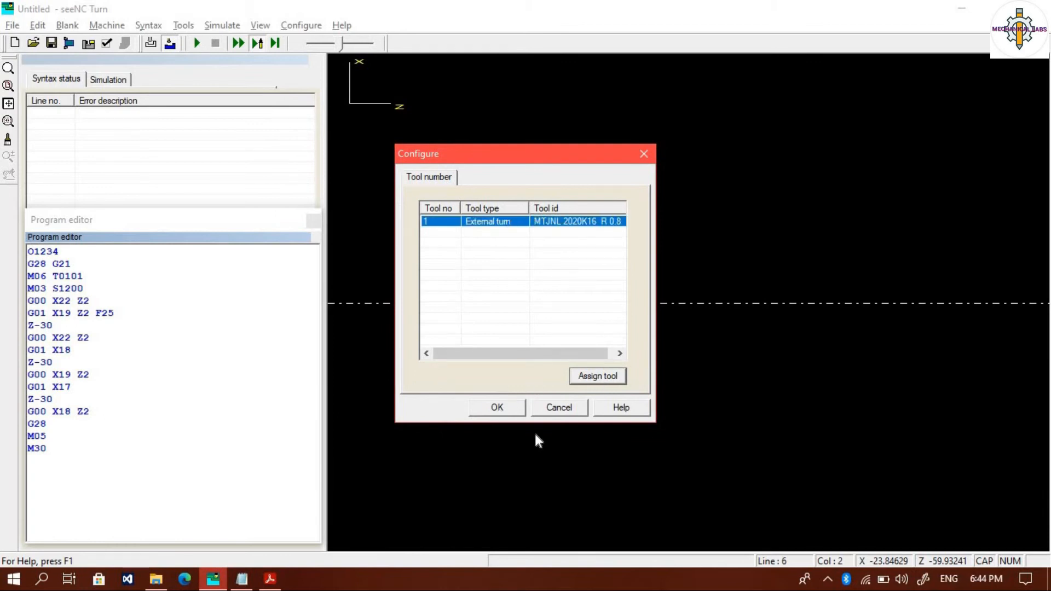
Set the standard blank to length 55, diameter 20 and start Z 0
left_click(498, 408)
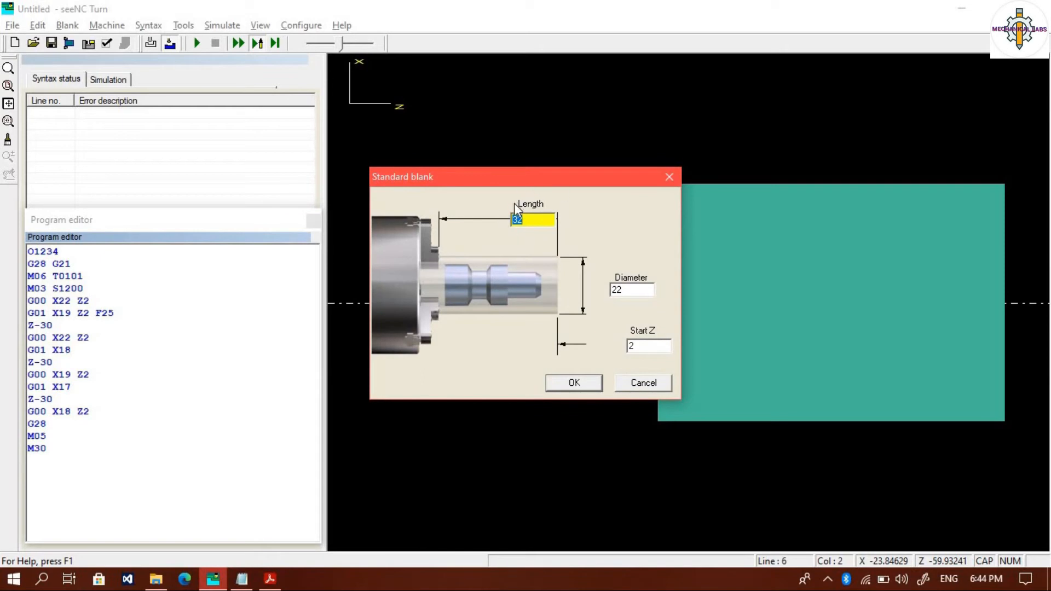
key("alt+Tab")
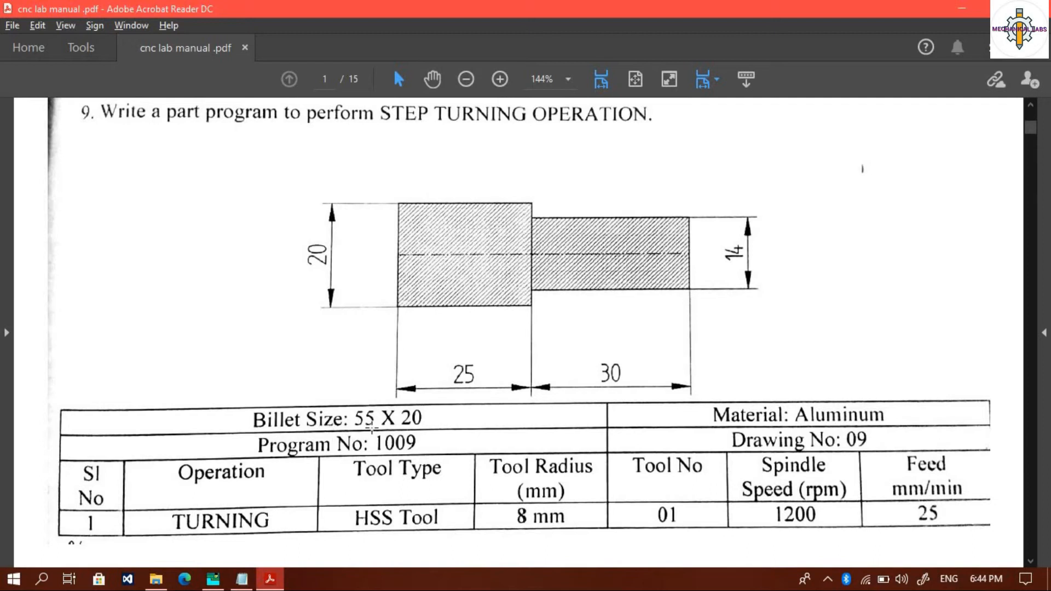
key("alt+Tab")
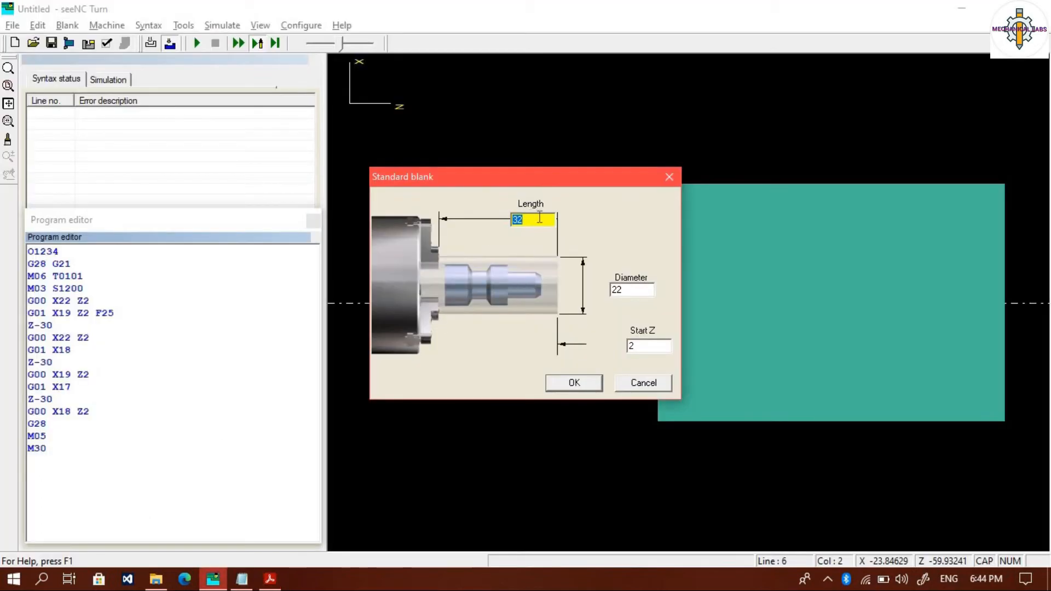
type("55")
left_click(632, 291)
type("2")
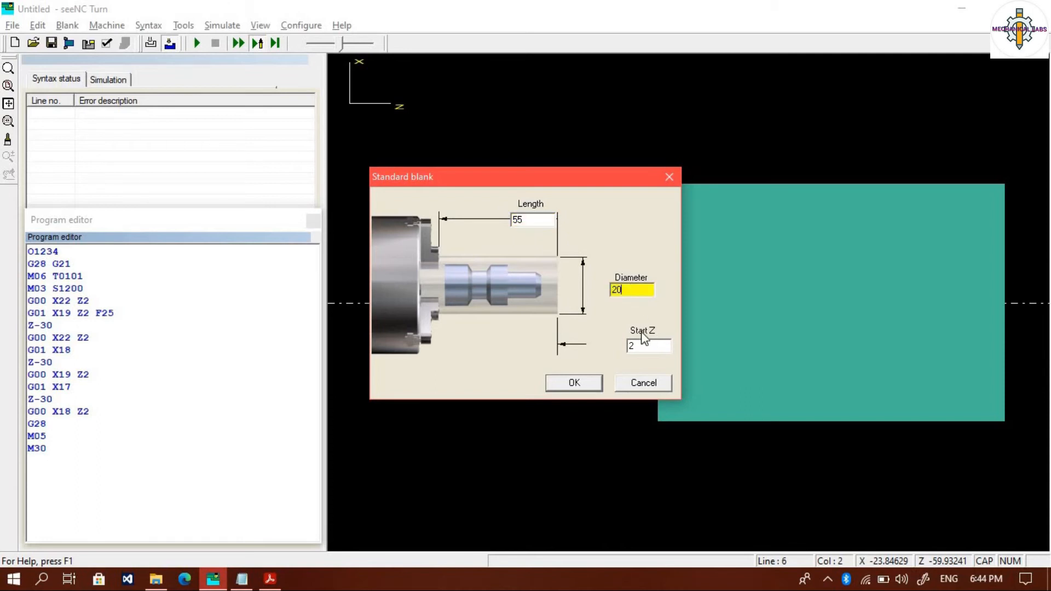
left_click(647, 345)
type("0")
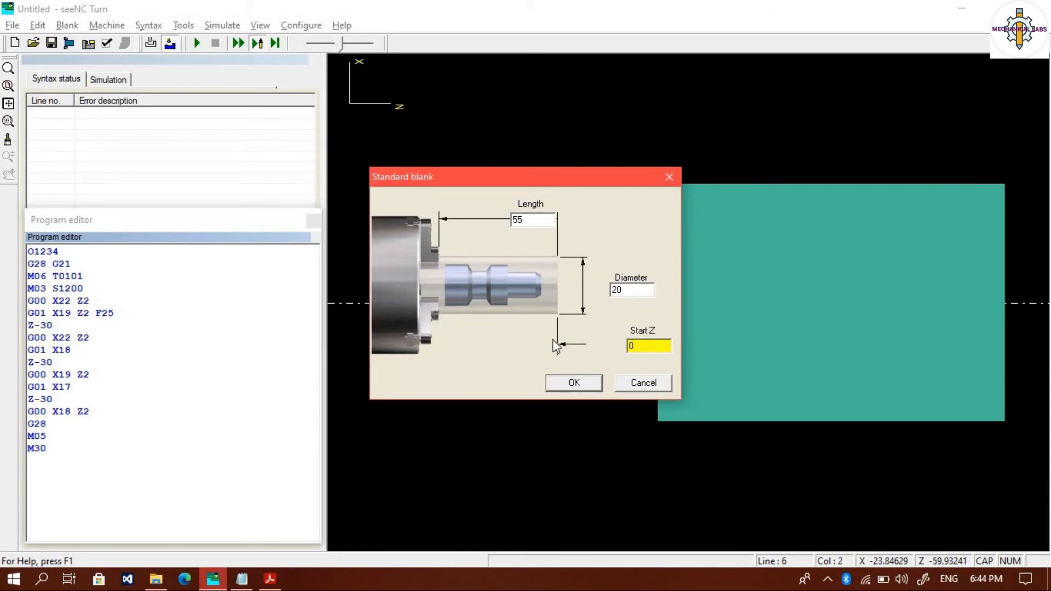
left_click(574, 384)
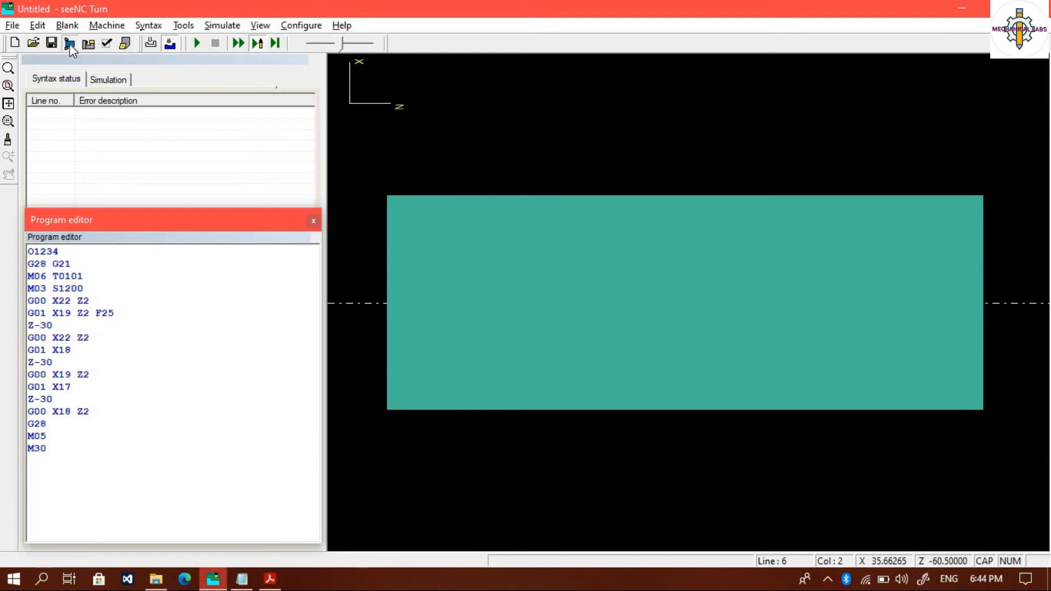
left_click(69, 44)
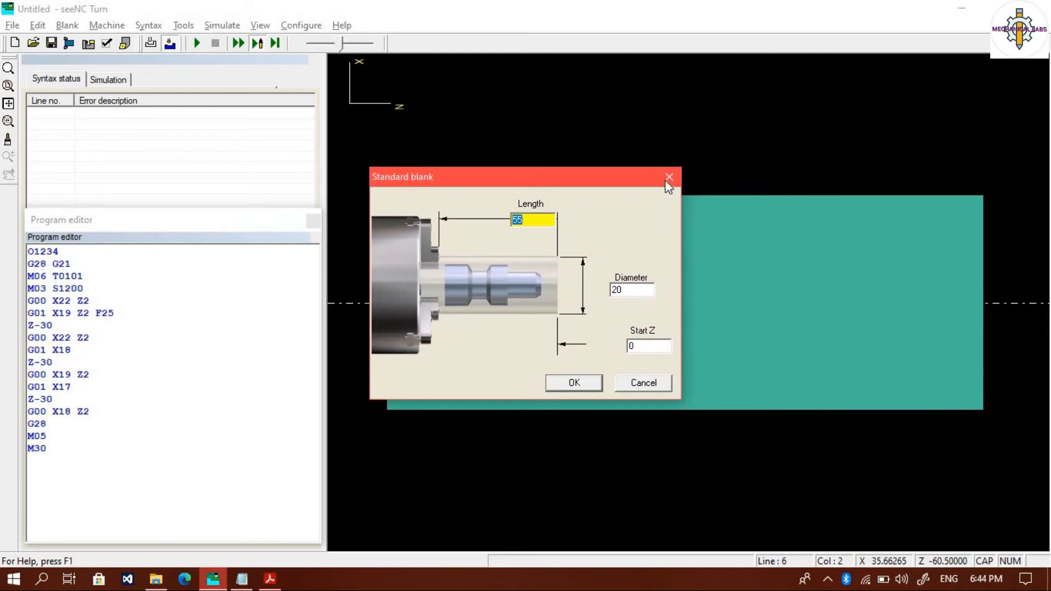
left_click(574, 383)
left_click(125, 44)
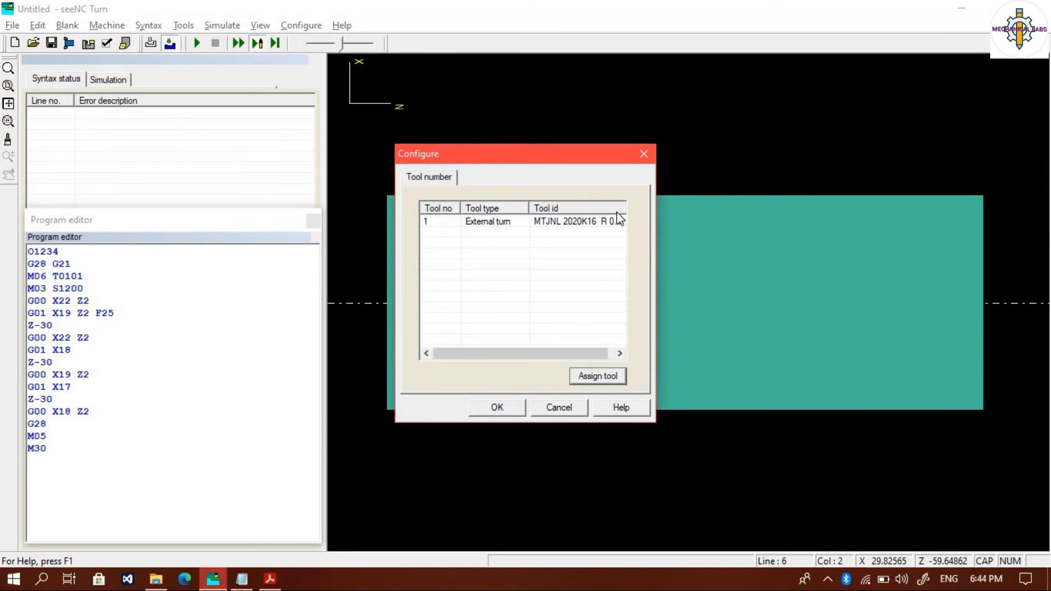
left_click(497, 408)
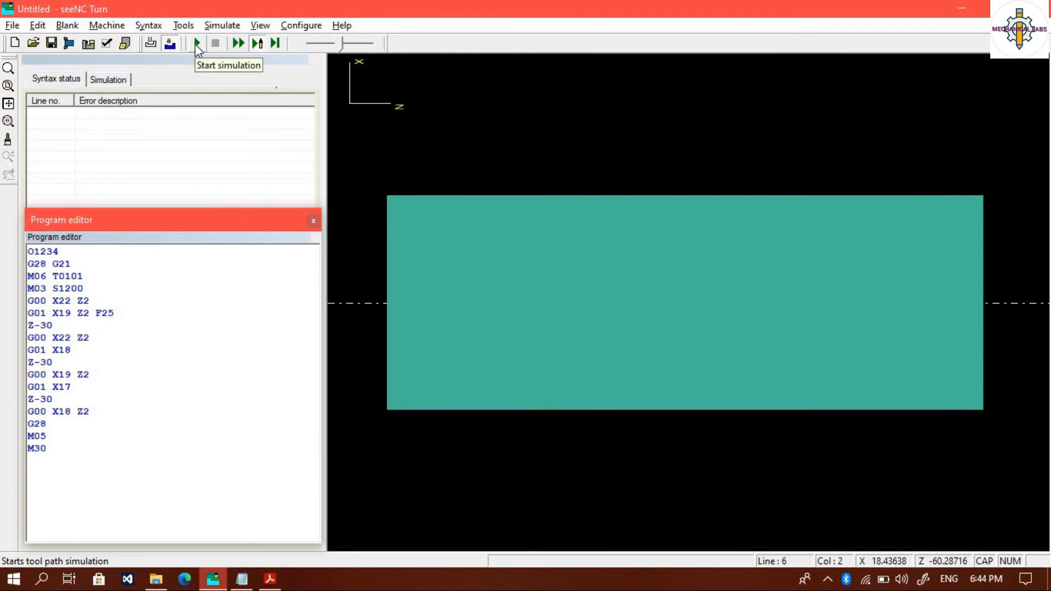
Start the tool path simulation of the step turning program
left_click(198, 44)
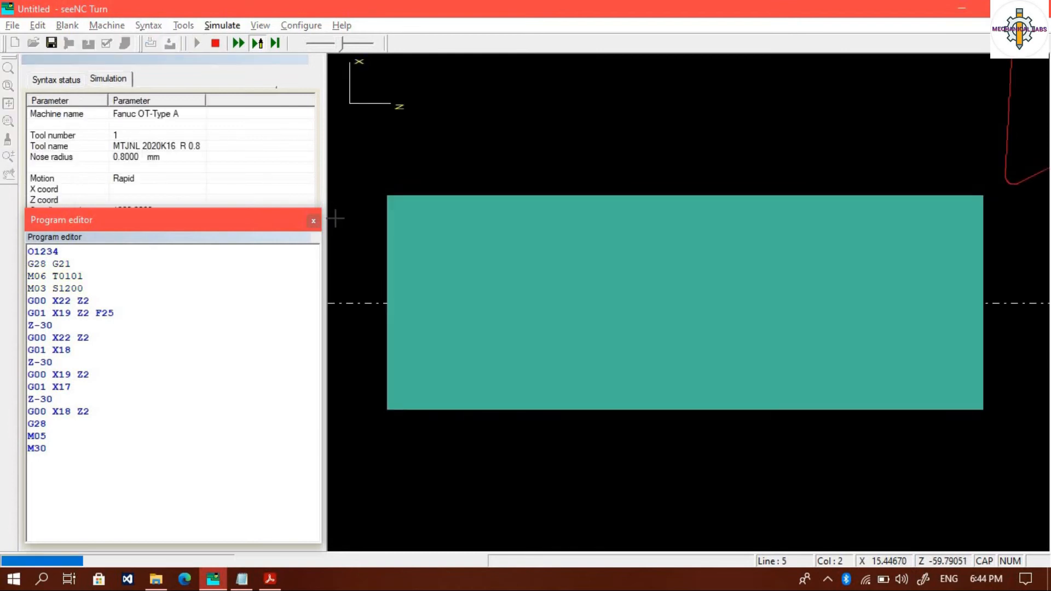